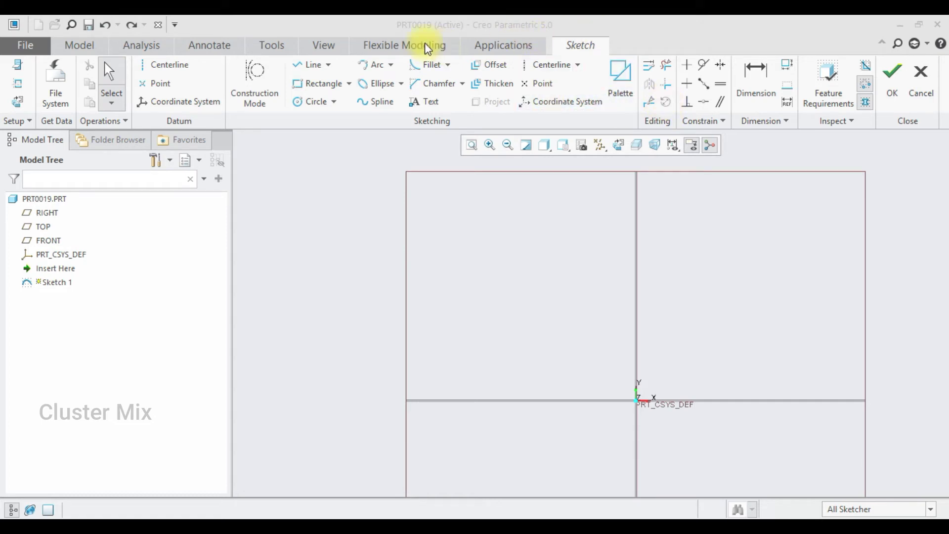
- Draw a 208.46 × 128.46 rectangle above-left of the origin and launch Rotate Resize on it
left_click(319, 84)
left_click(407, 226)
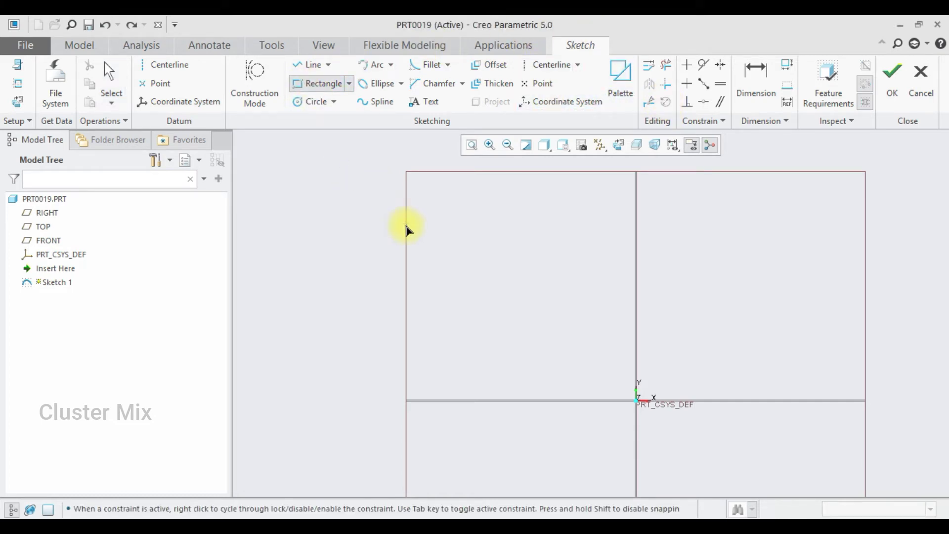
left_click(595, 341)
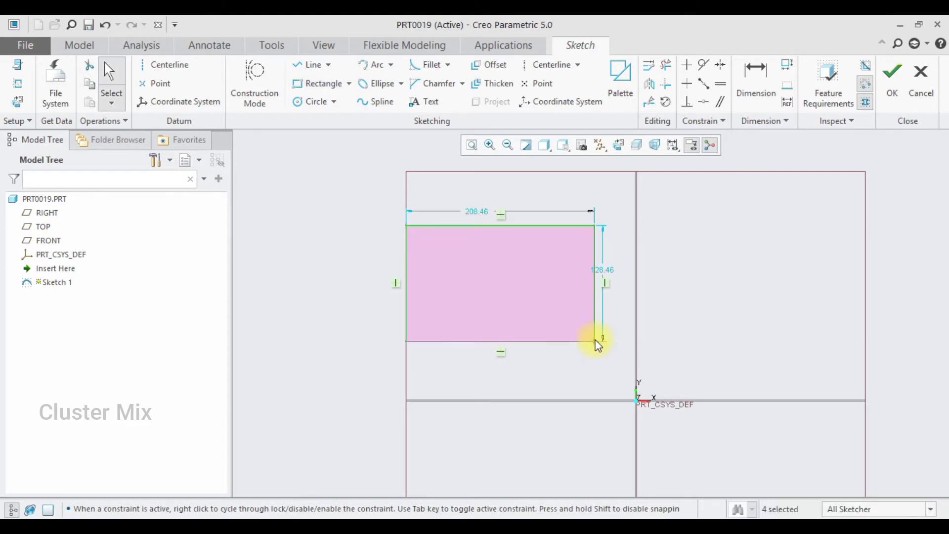
left_click(668, 103)
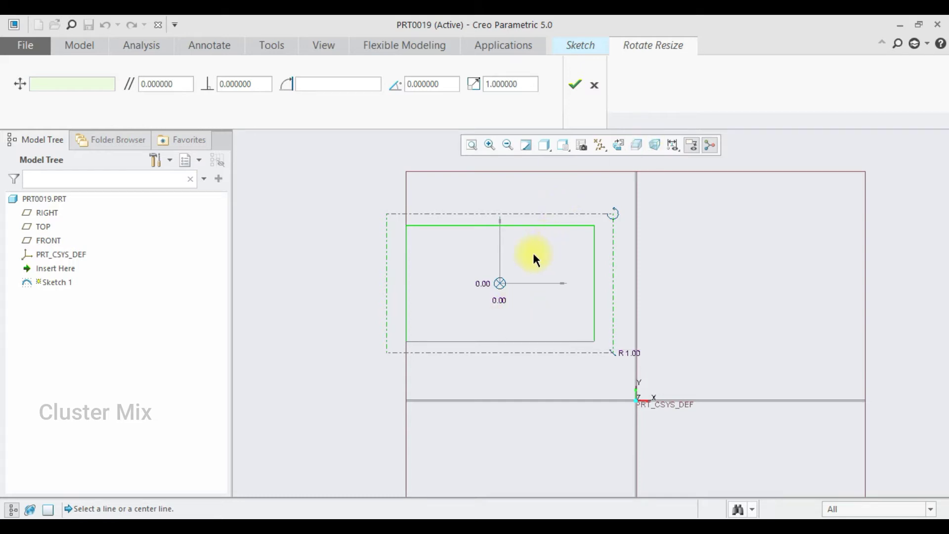
- Move the rectangle by -45.77 and 21.15 and enlarge it to scale 1.038
left_click_drag(505, 286, 460, 270)
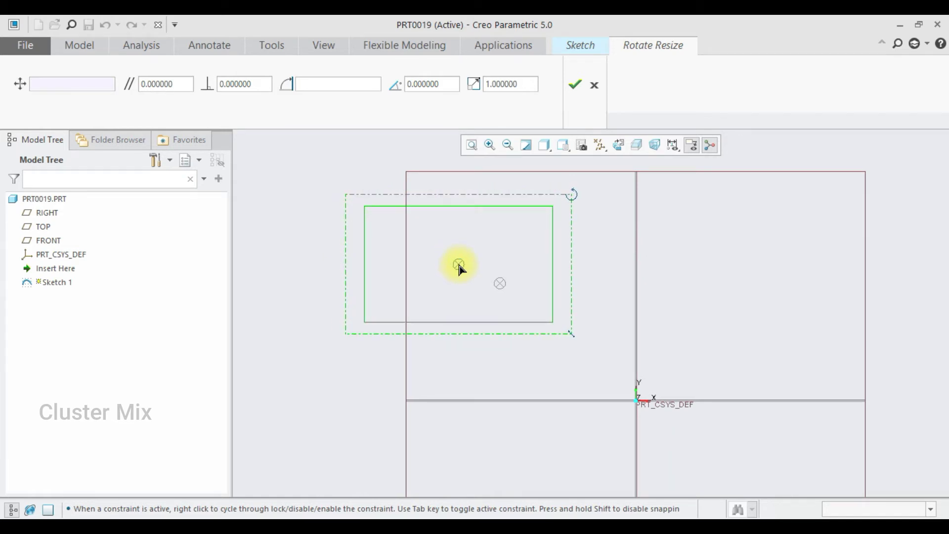
left_click_drag(460, 267, 461, 269)
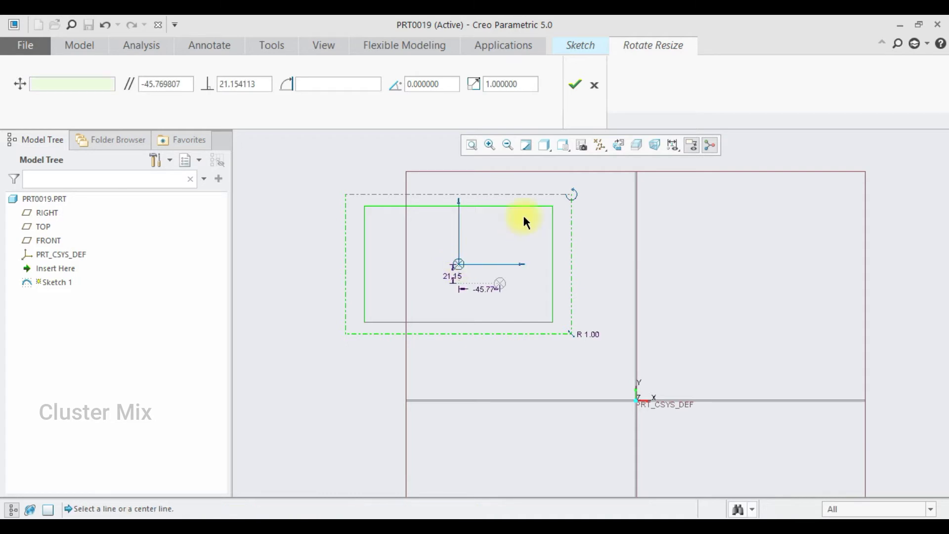
mouse_move(570, 197)
left_mouse_down()
mouse_move(534, 184)
mouse_move(459, 192)
mouse_move(430, 269)
mouse_move(536, 367)
mouse_move(608, 297)
mouse_move(617, 213)
mouse_move(577, 179)
mouse_move(573, 194)
left_mouse_up()
left_click_drag(569, 333, 549, 364)
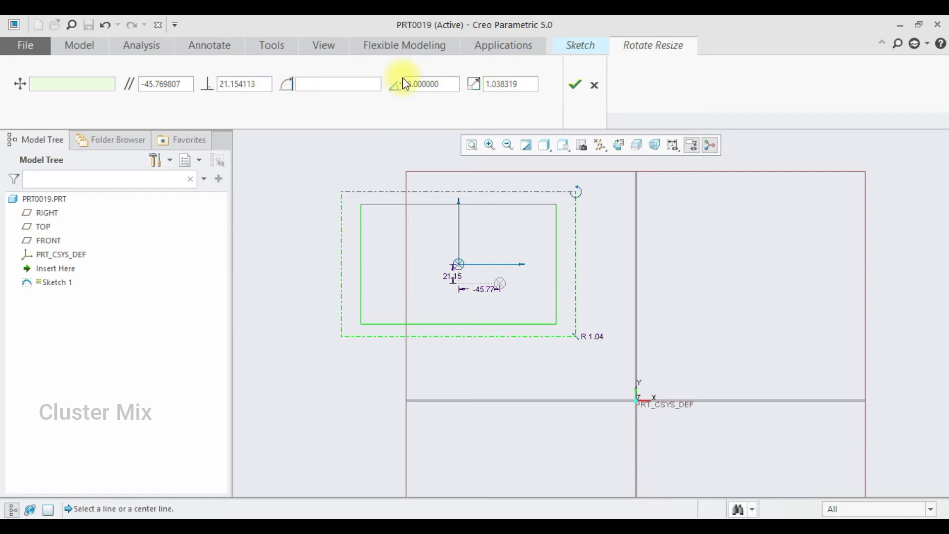
- Rotate the rectangle 45° about its lower-right corner
left_click(361, 86)
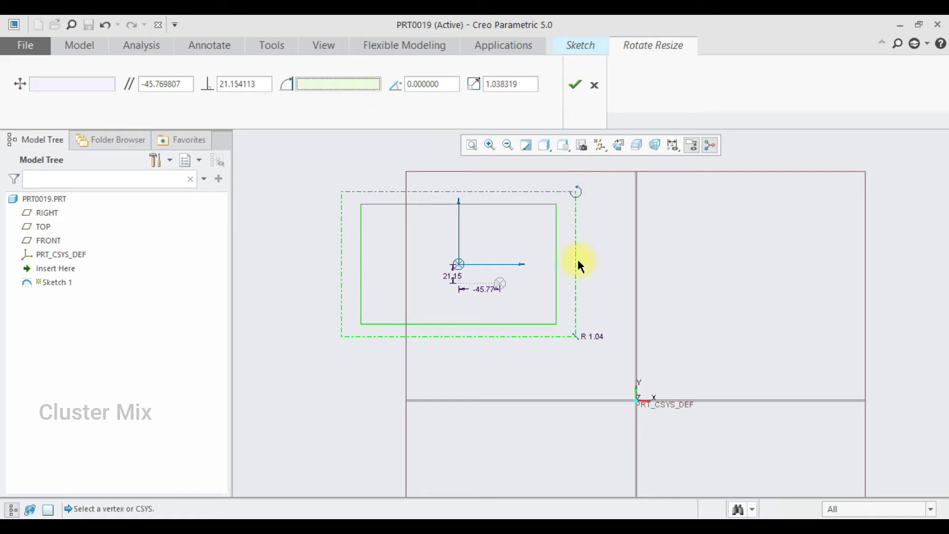
left_click(558, 324)
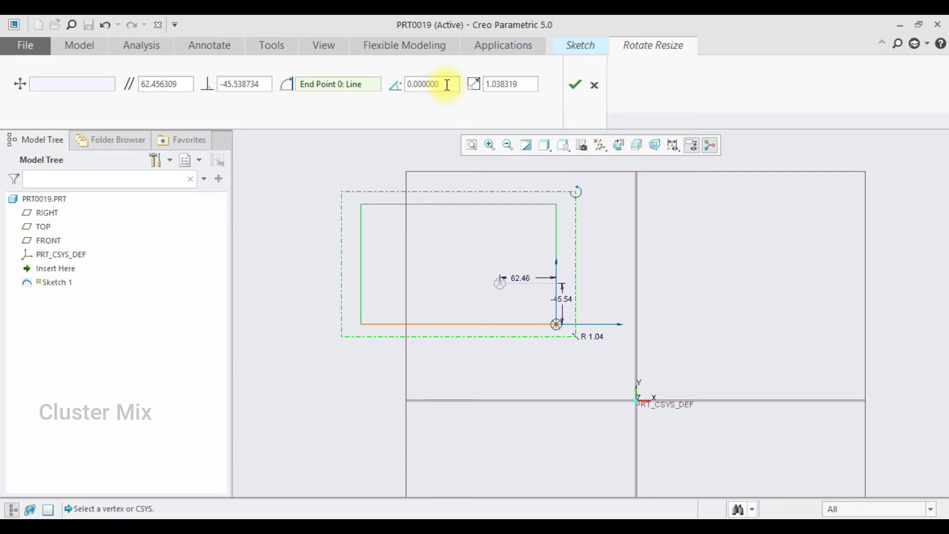
left_click_drag(447, 85, 390, 84)
type("45")
key("Return")
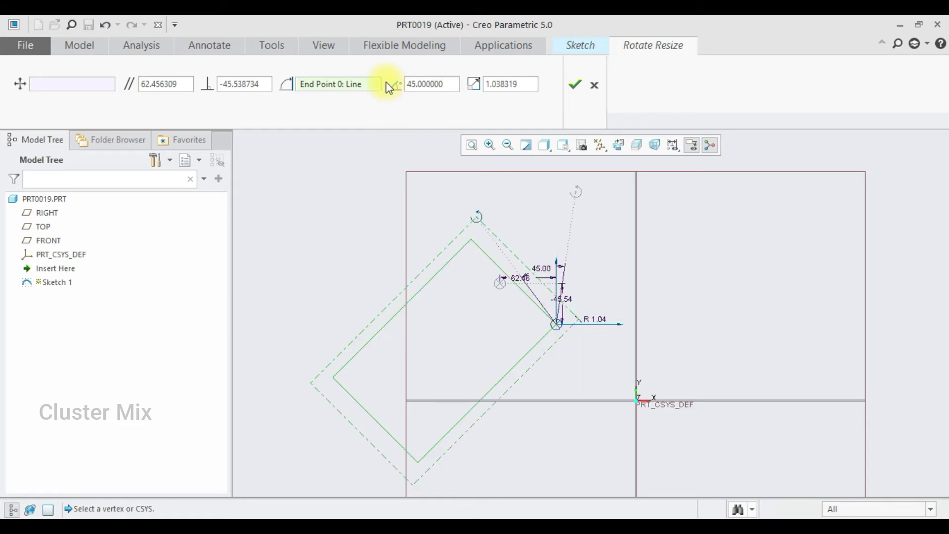
- Scale the rectangle by 5, then reset offsets, rotation and scale to defaults
scroll(556, 304, "up", 2)
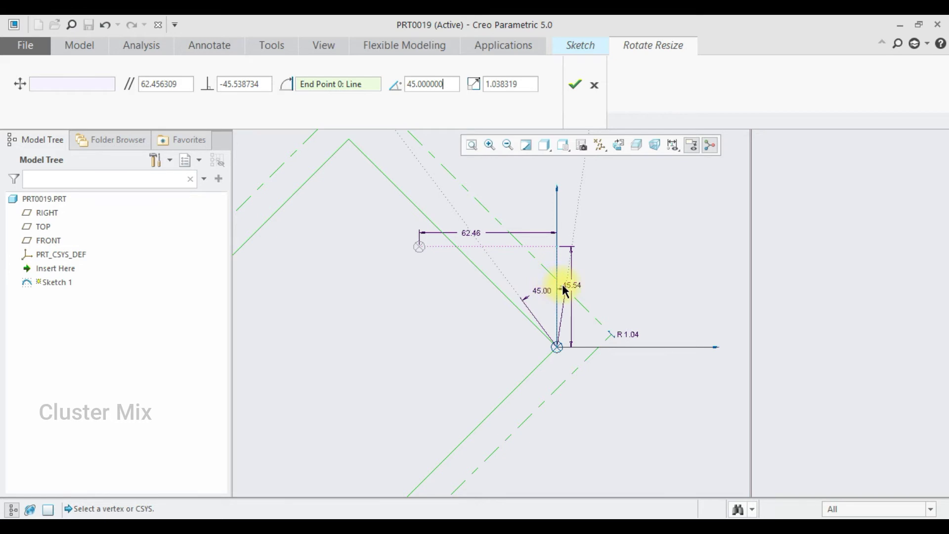
scroll(564, 295, "up", 5)
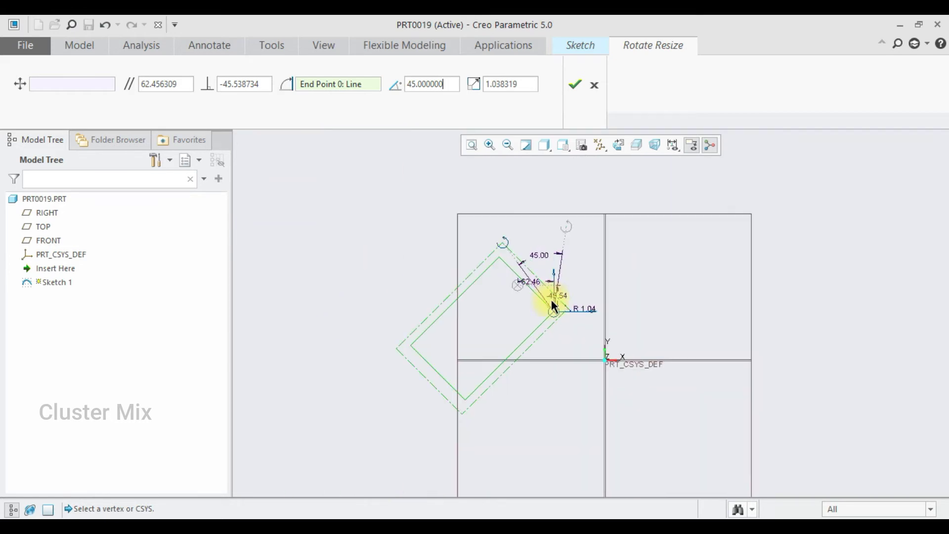
double_click(515, 84)
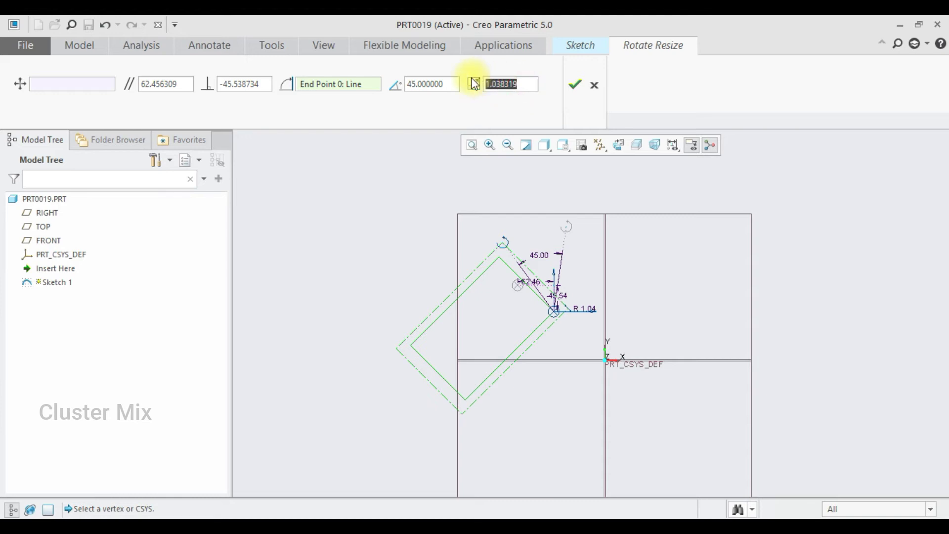
type("5")
key("Return")
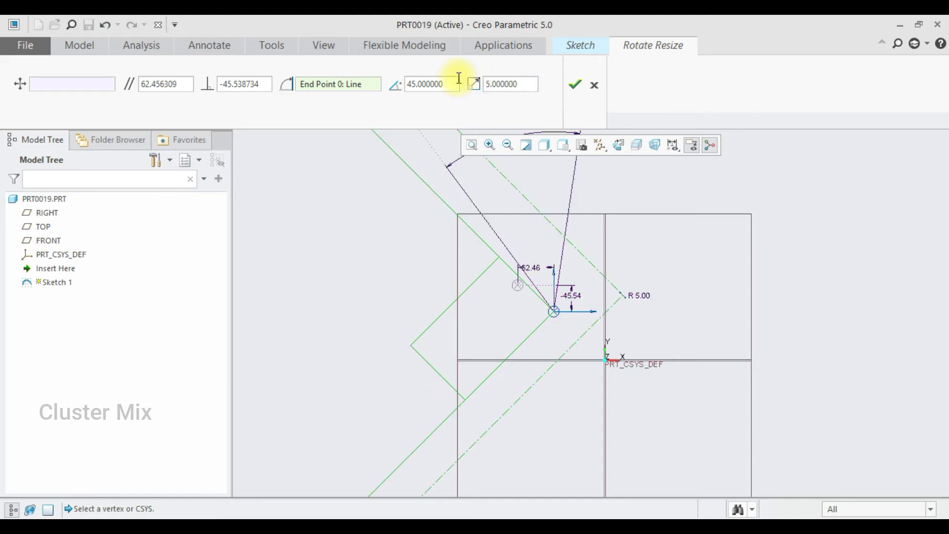
scroll(564, 273, "down", 4)
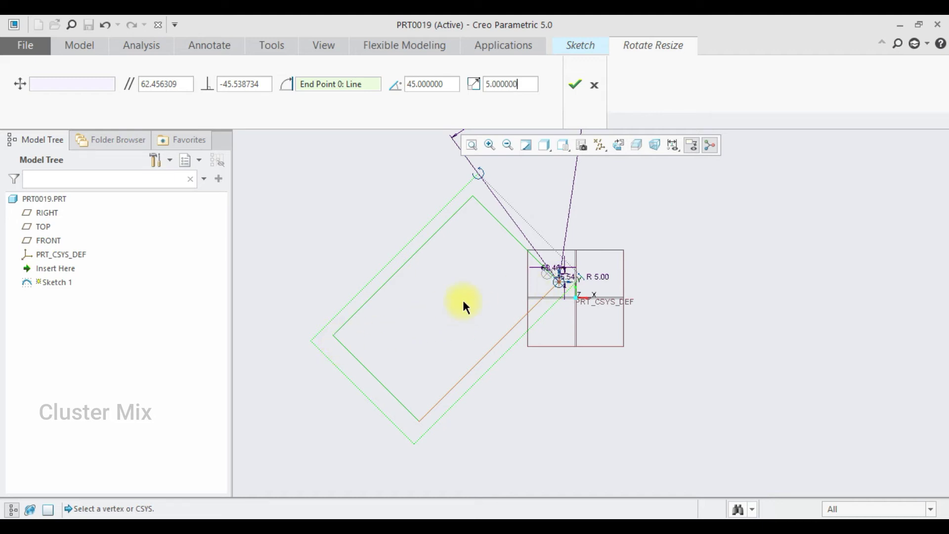
left_click(526, 229)
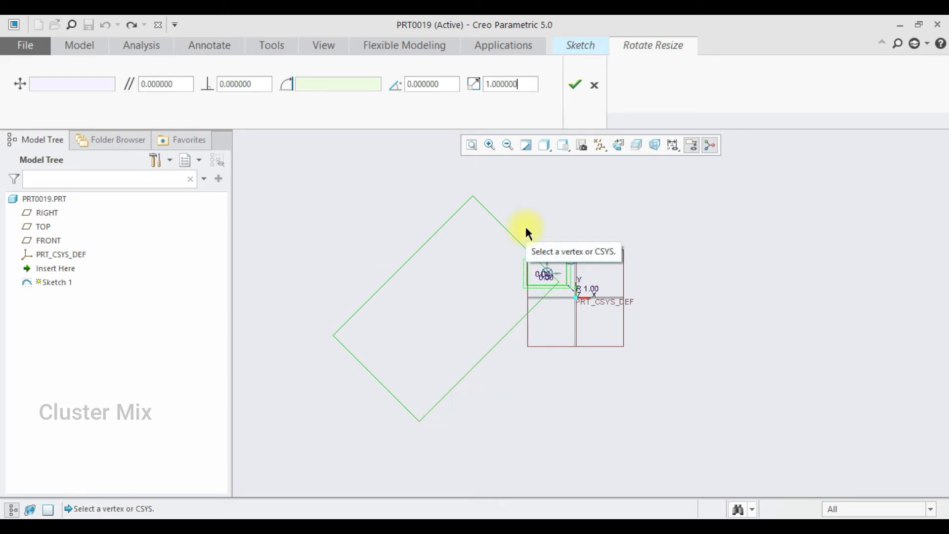
- Pick the vertical RIGHT datum line as the Rotate Resize reference, leaving offsets at zero
scroll(491, 280, "up", 4)
scroll(492, 281, "down", 3)
scroll(544, 302, "up", 2)
scroll(544, 297, "up", 2)
scroll(598, 186, "up", 2)
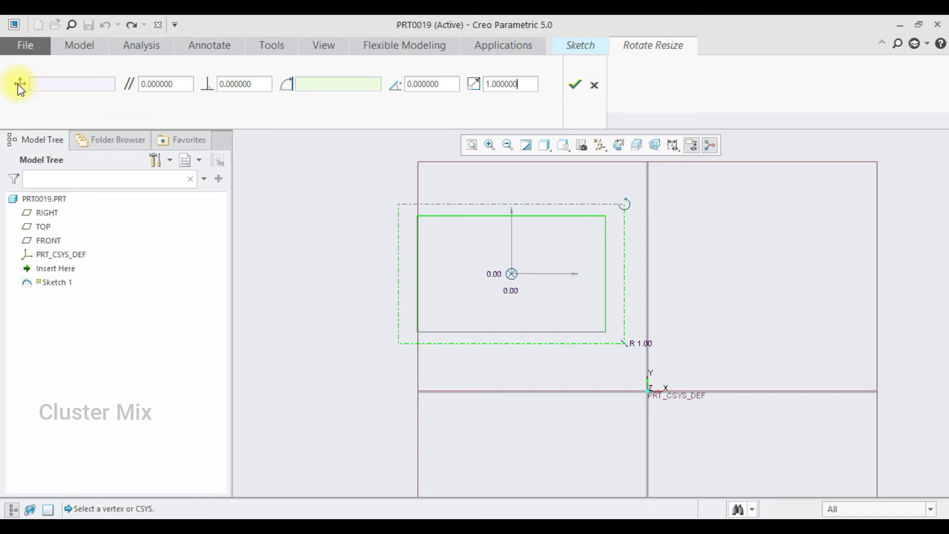
left_click(54, 87)
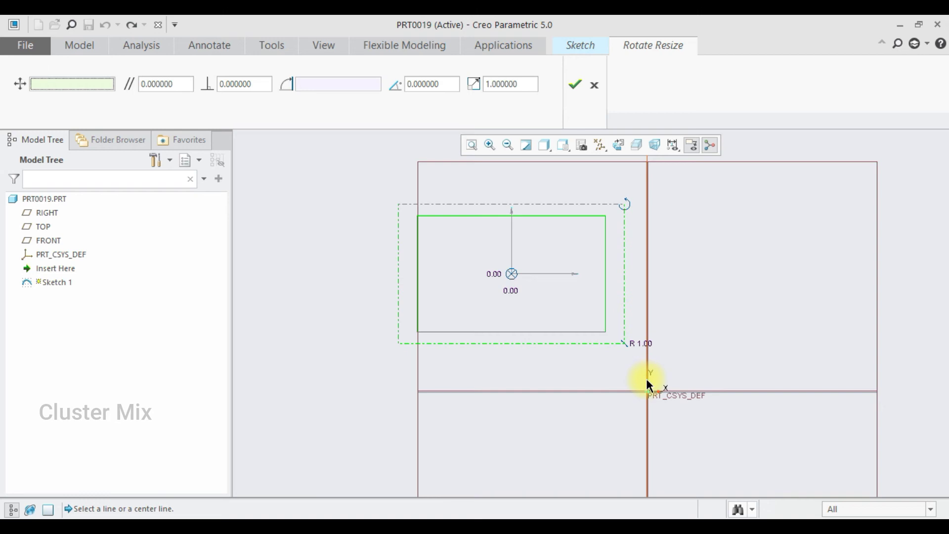
scroll(648, 387, "down", 4)
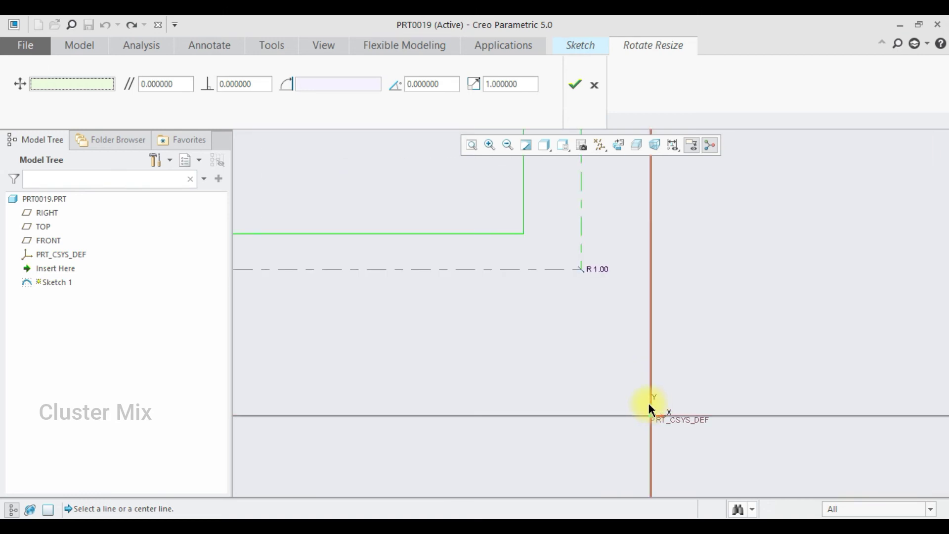
left_click(651, 404)
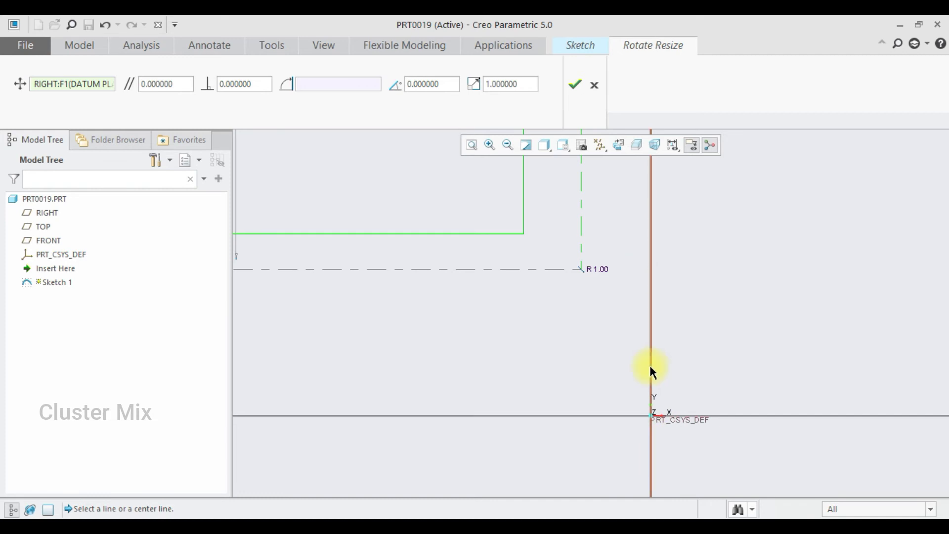
scroll(651, 366, "up", 3)
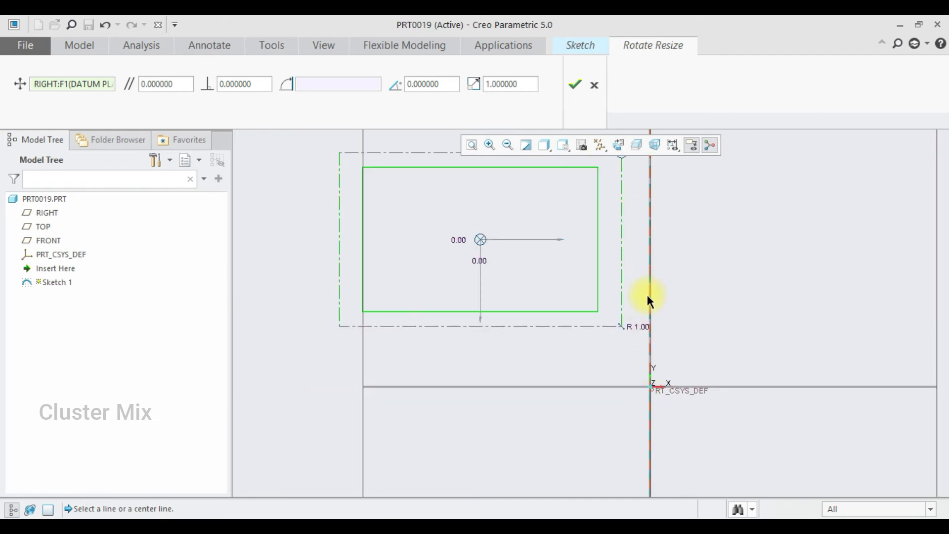
scroll(644, 277, "up", 4)
scroll(640, 255, "down", 3)
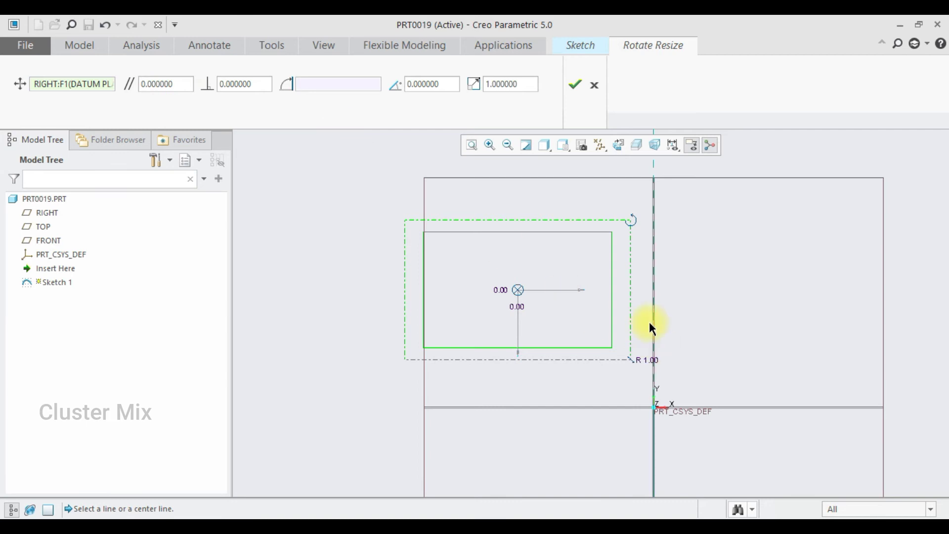
- Shift the rectangle 45 units parallel to the RIGHT datum plane and accept the move
left_click(658, 282)
double_click(176, 84)
type("45")
key("Return")
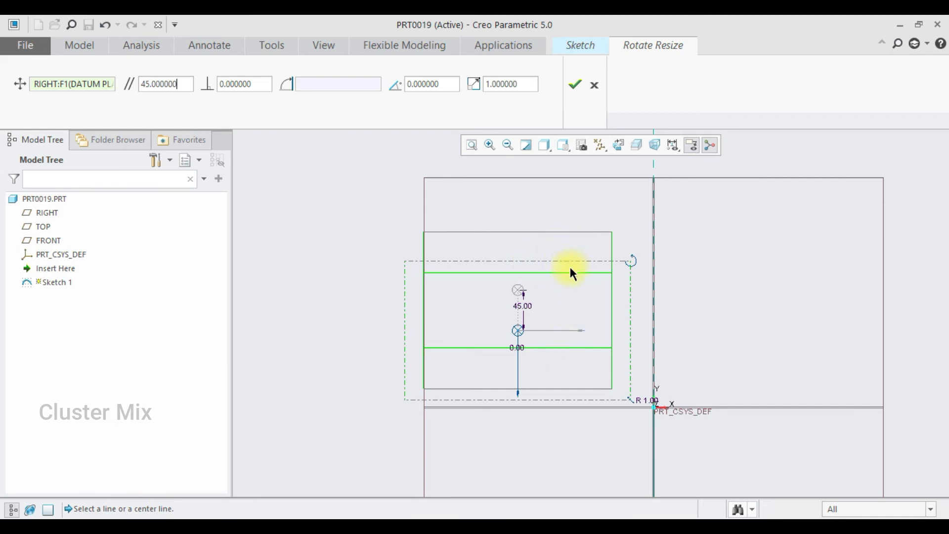
left_click(576, 83)
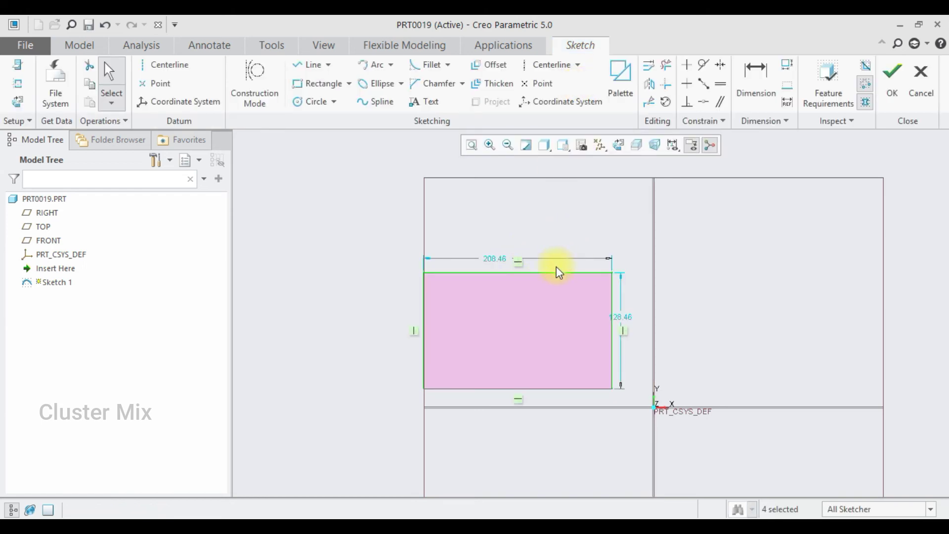
- Reopen Rotate Resize on the rectangle with the RIGHT datum plane as reference
left_click(665, 102)
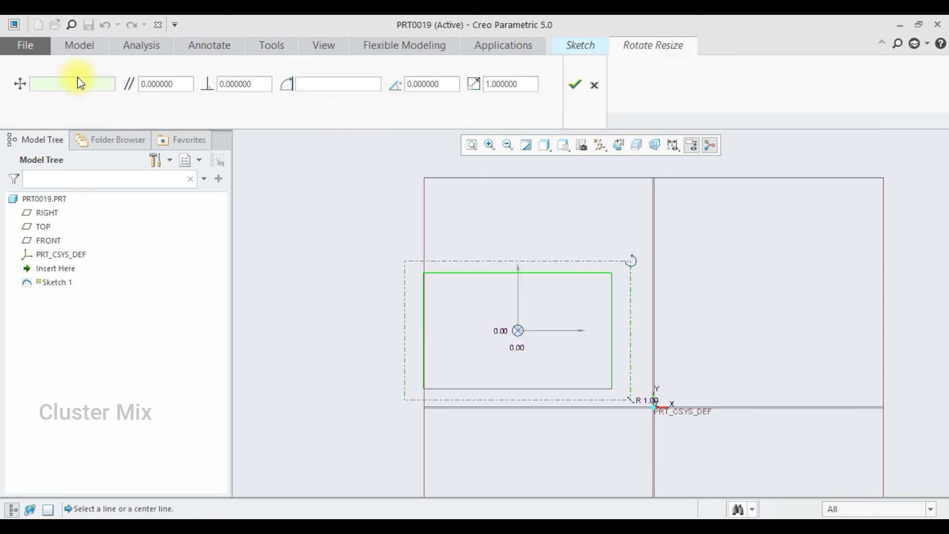
left_click(654, 366)
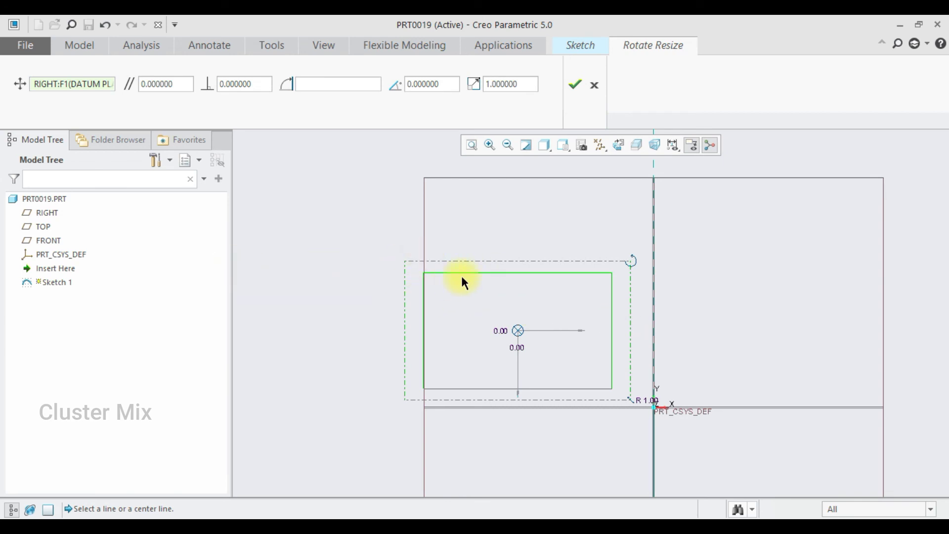
- Set the perpendicular offset from the RIGHT datum plane to 45, then change it to -45
left_click(257, 89)
left_click_drag(257, 87, 210, 80)
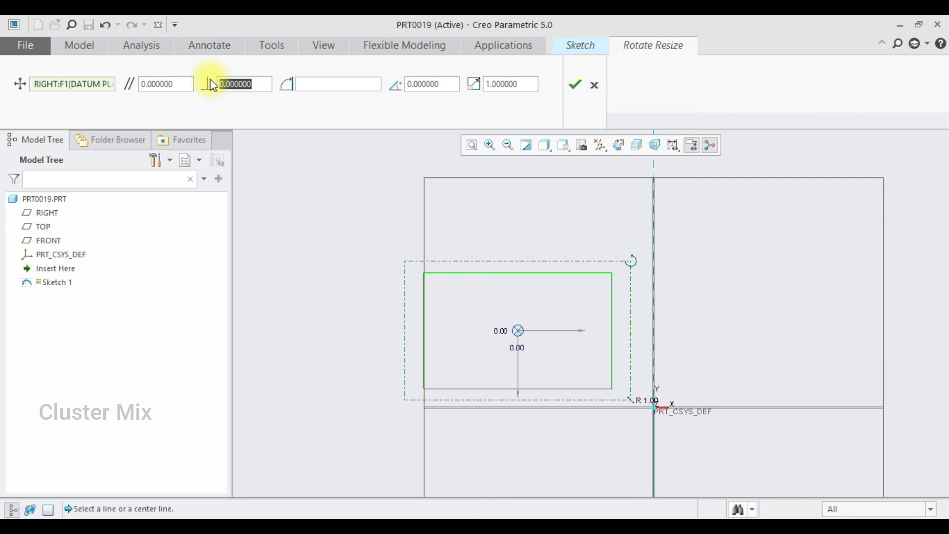
type("45")
key("Return")
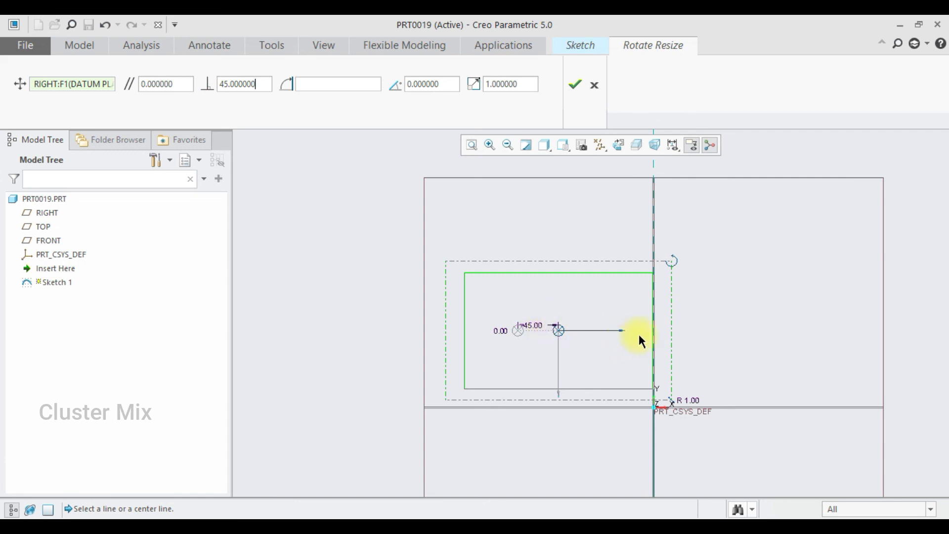
scroll(621, 348, "up", 2)
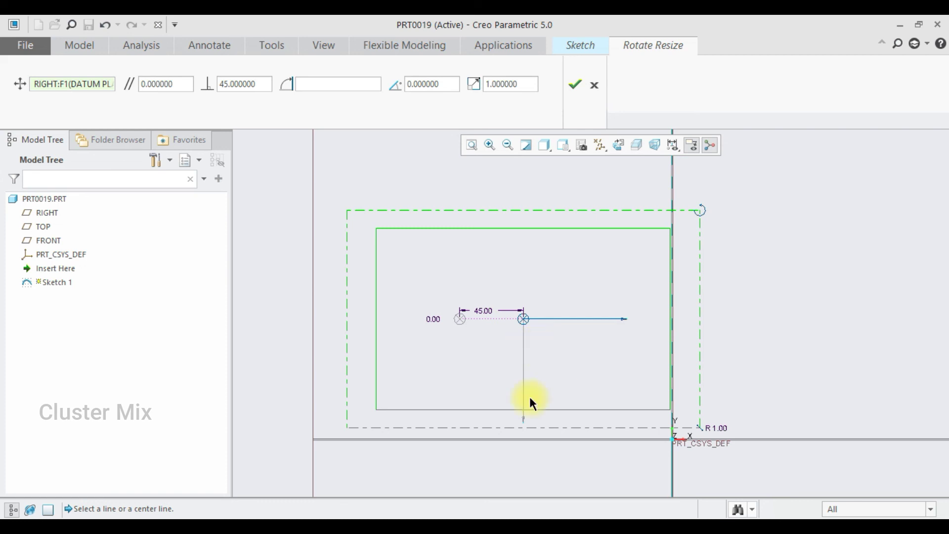
left_click_drag(251, 84, 201, 84)
key("BackSpace")
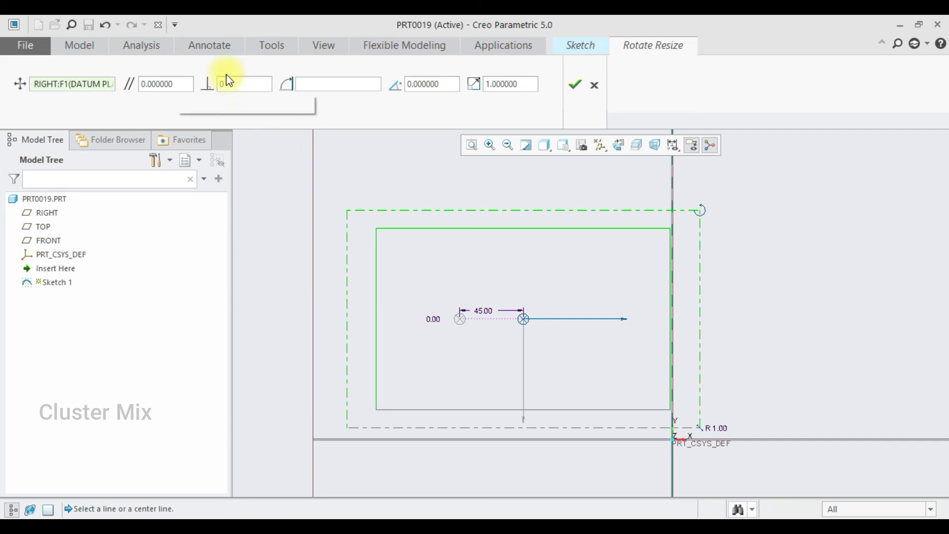
key("Delete")
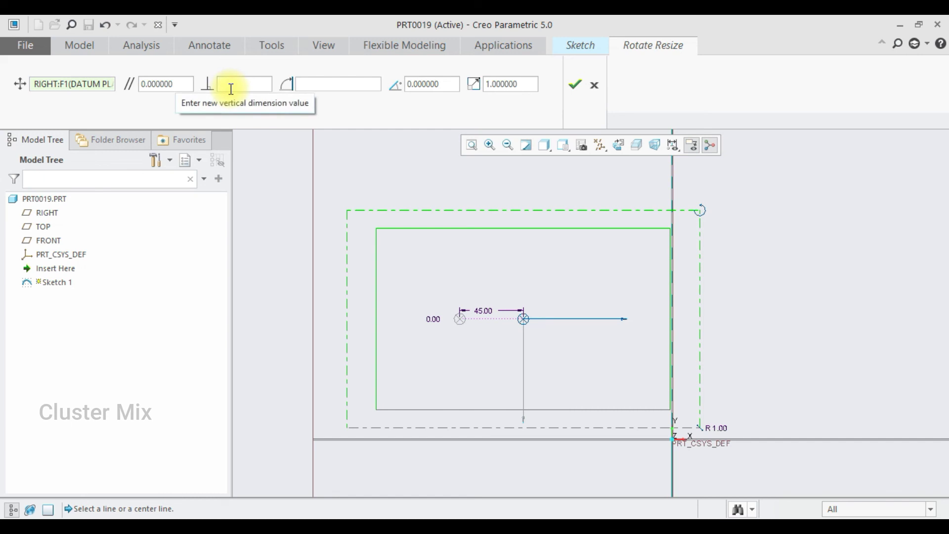
type("-45")
key("Return")
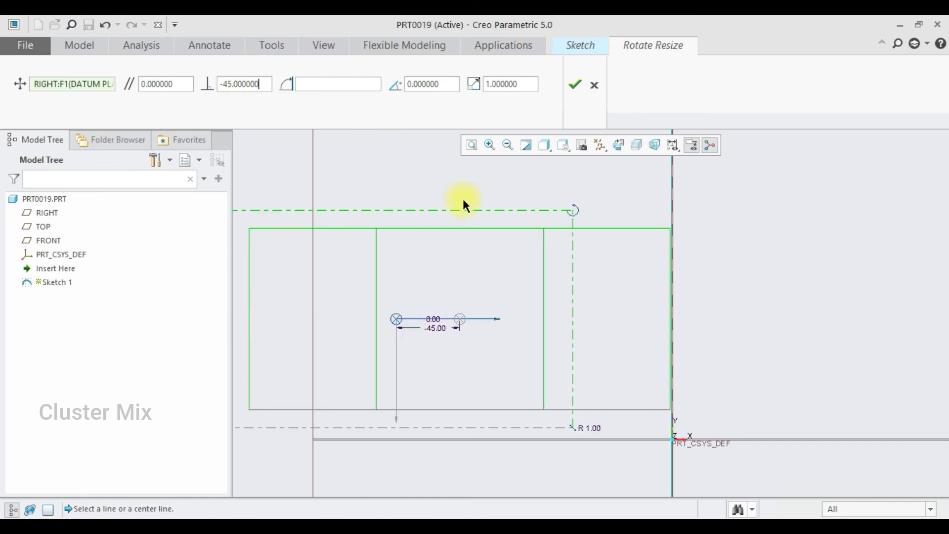
scroll(552, 287, "down", 3)
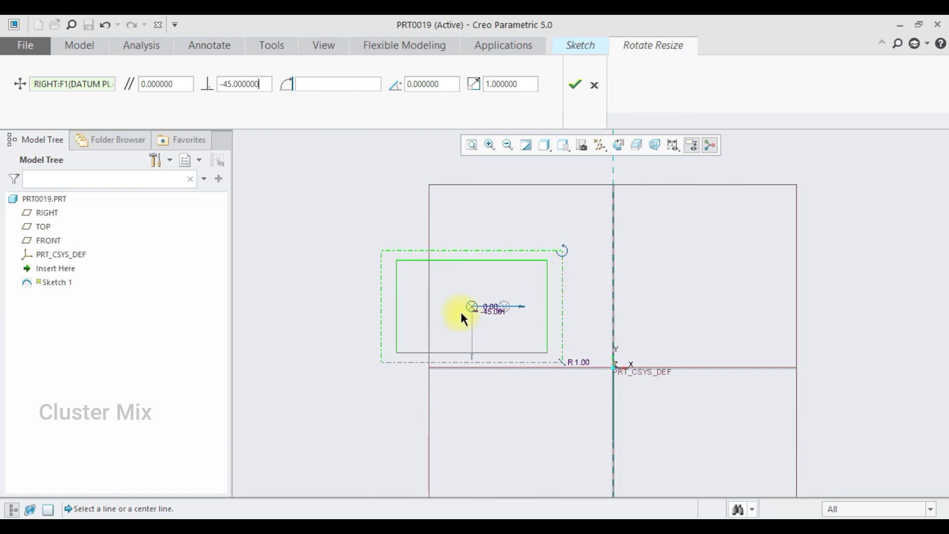